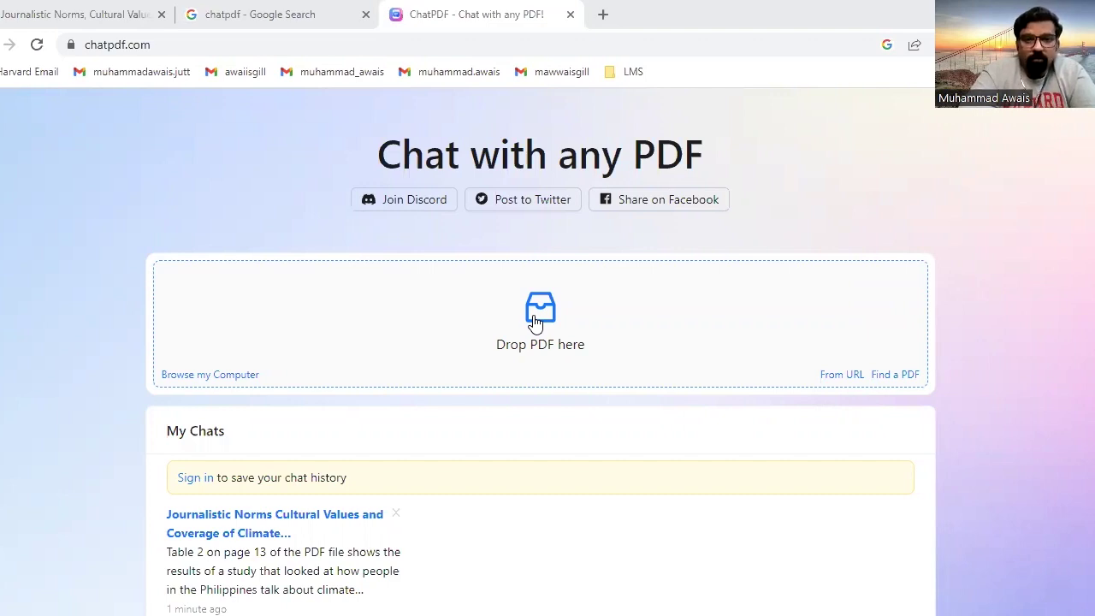
Upload the Journalistic Norms climate change PDF from the Climate Change folder to start a chat
click(391, 265)
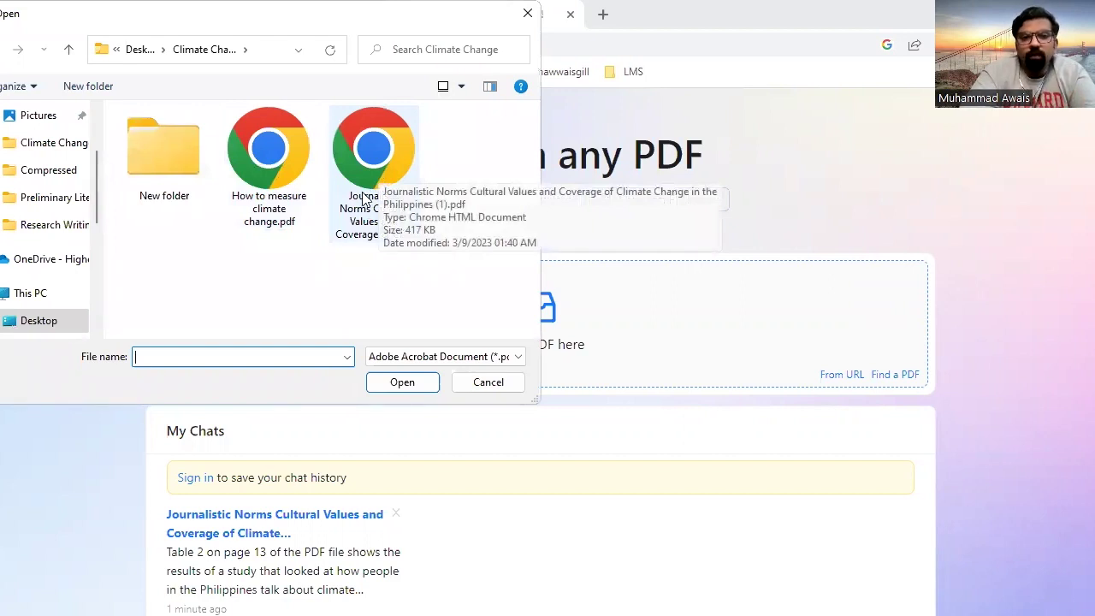
click(378, 169)
double_click(379, 170)
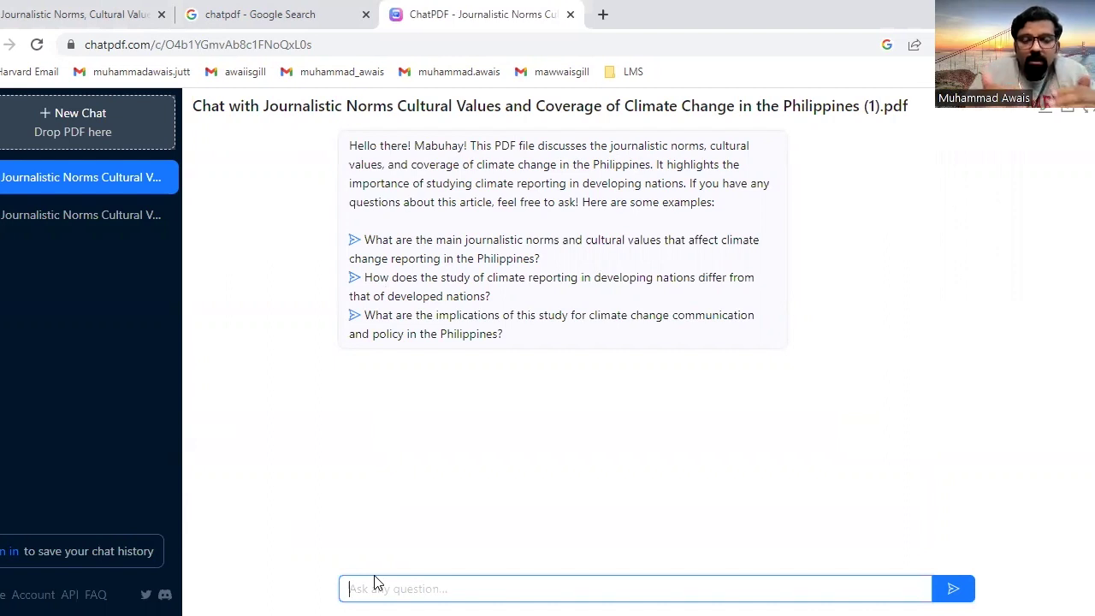
Ask 'what are the key takeaways from this paper?' and get the five-norm summary
text(what)
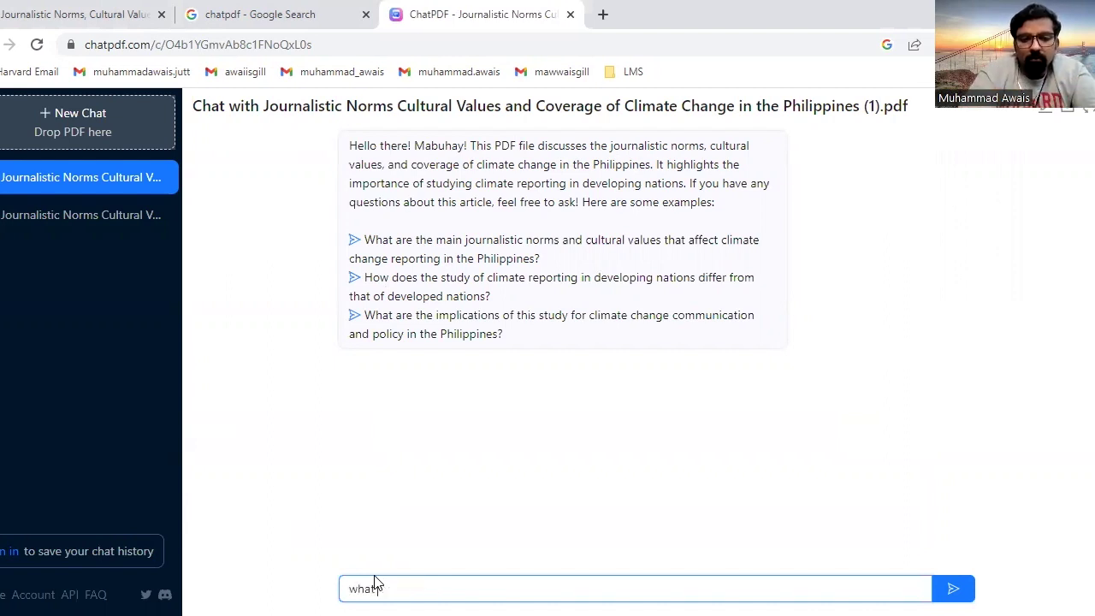
text( are the ke)
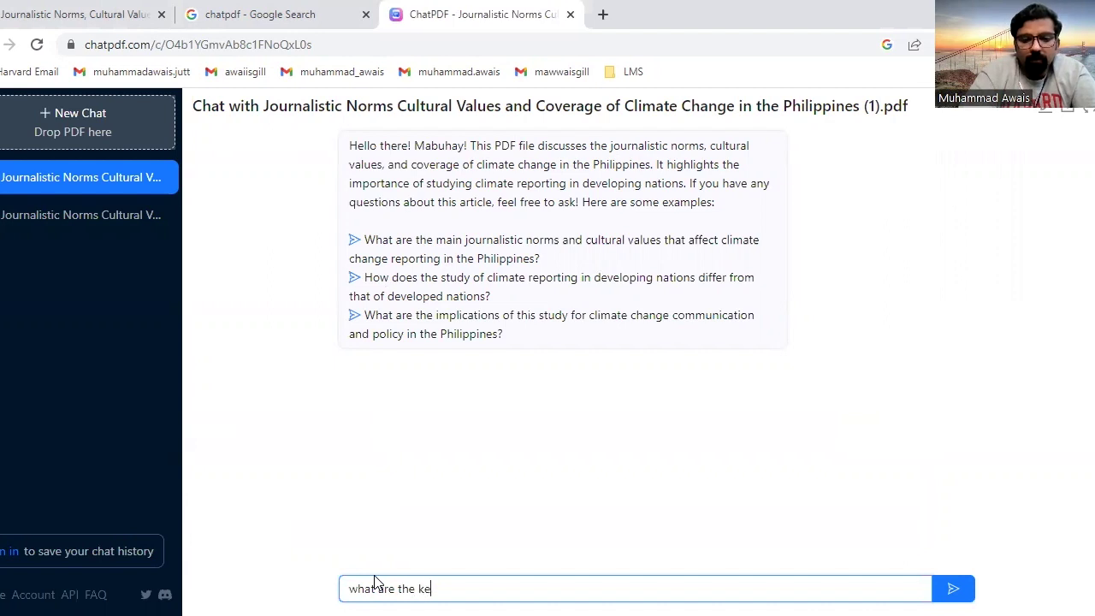
text(y takeaways fro)
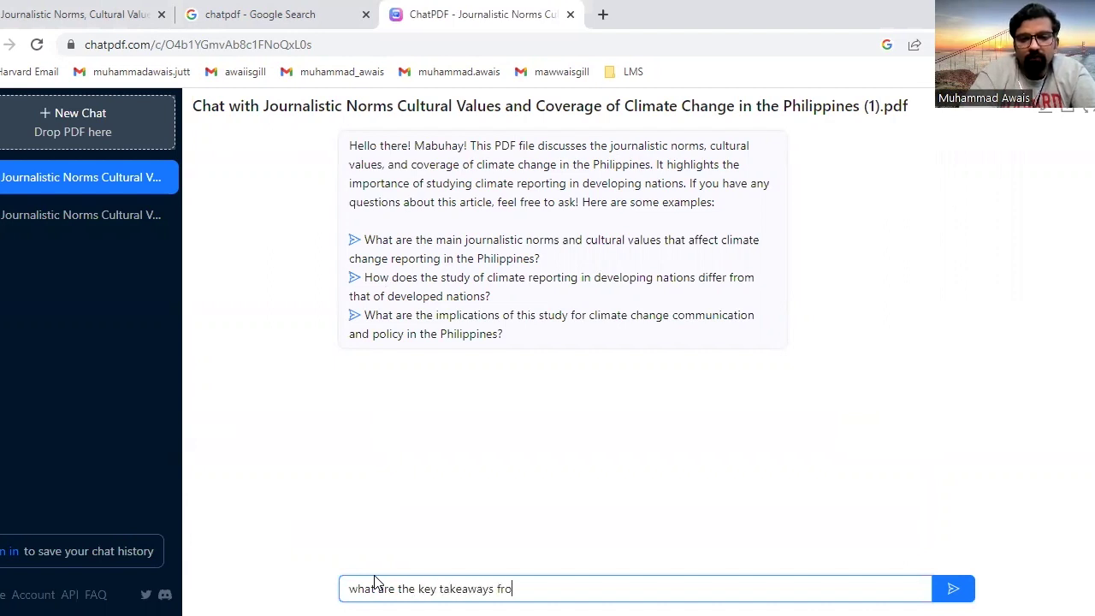
text(m this paper?)
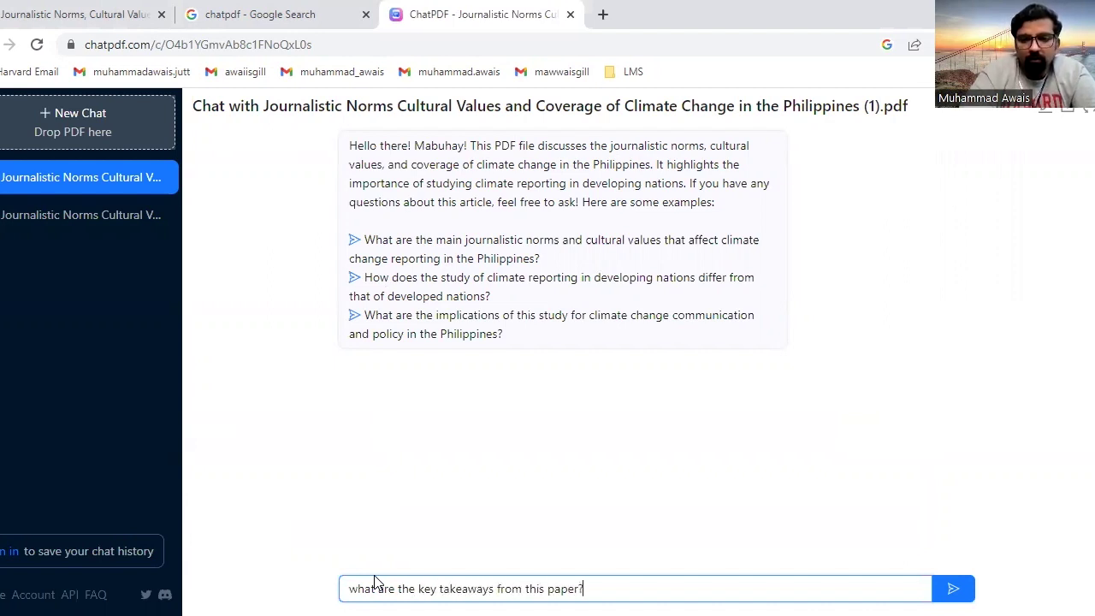
key(Return)
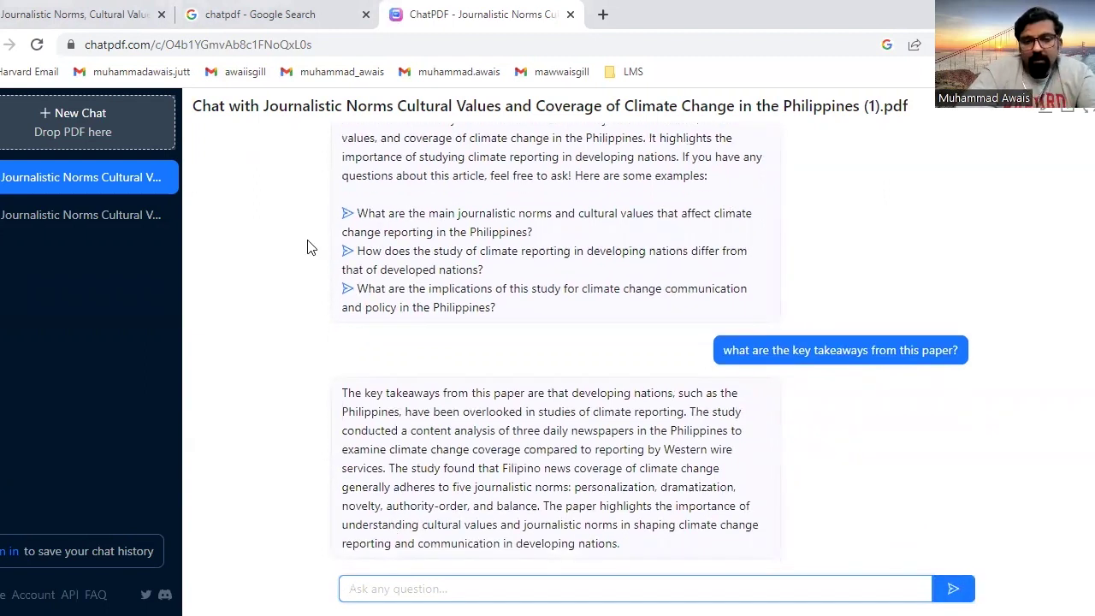
click(110, 12)
Scroll the paper down to page 12 and briefly highlight the Table 4 caption on collectivist and individualist values
click(477, 375)
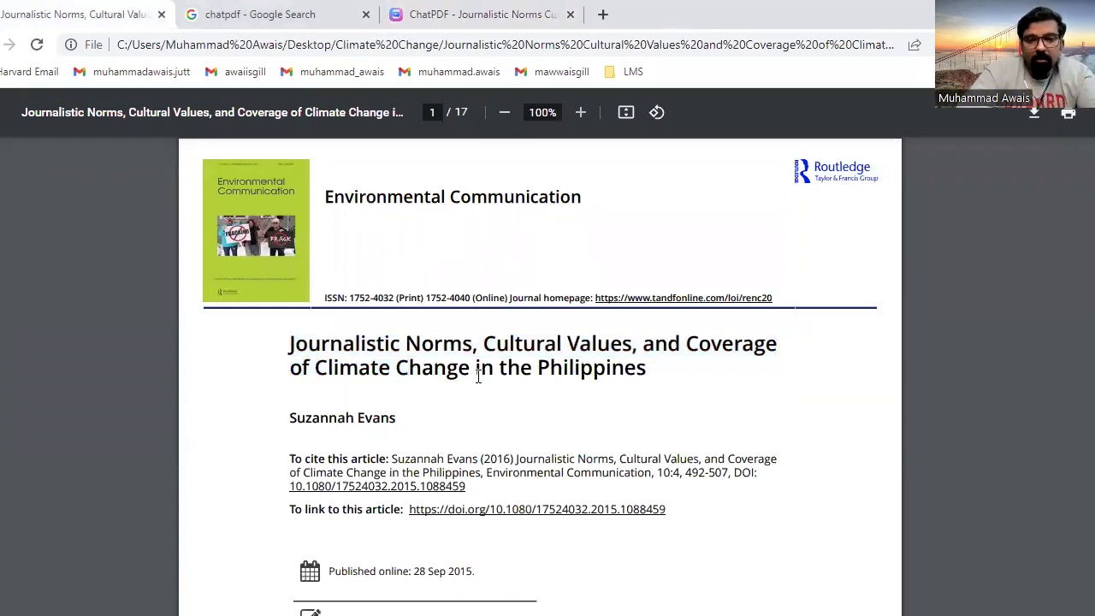
scroll(478, 376, down, 12)
scroll(477, 384, down, 5)
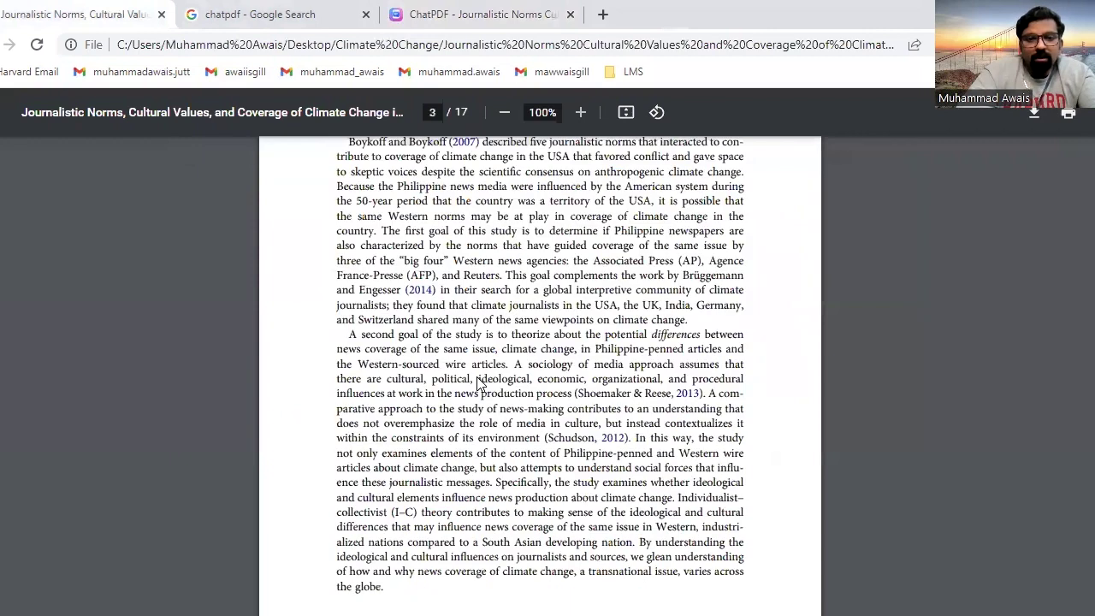
scroll(480, 384, down, 5)
scroll(480, 384, down, 15)
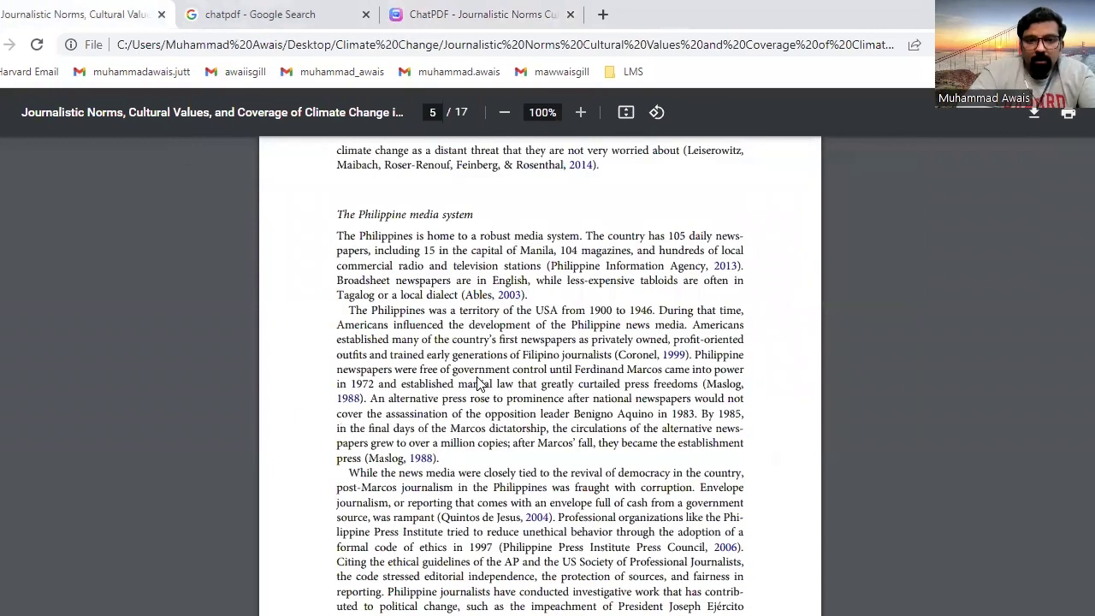
scroll(480, 384, down, 15)
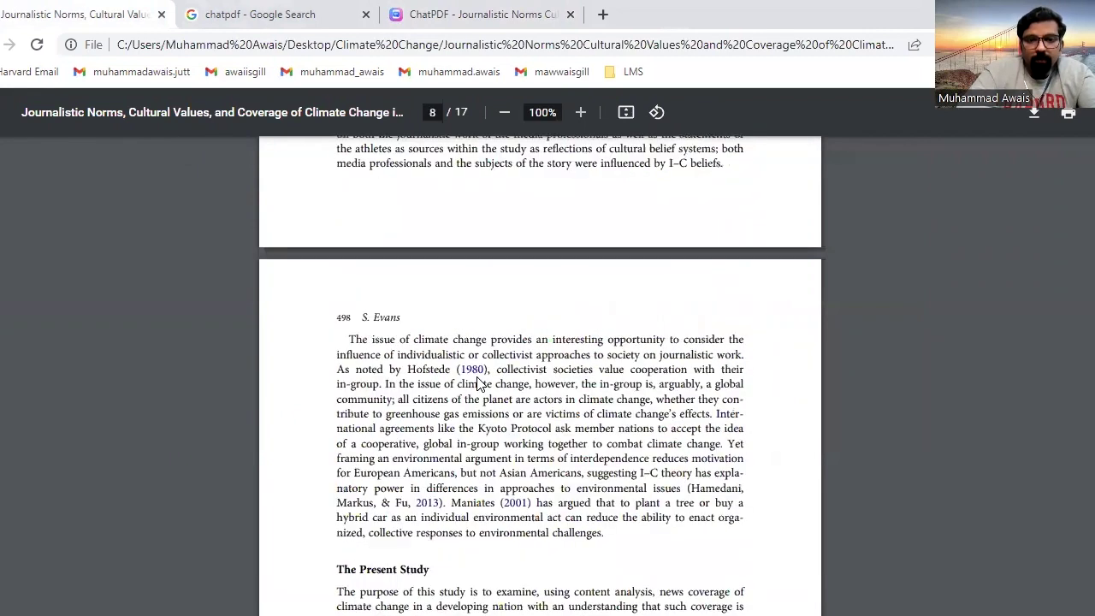
scroll(480, 384, down, 10)
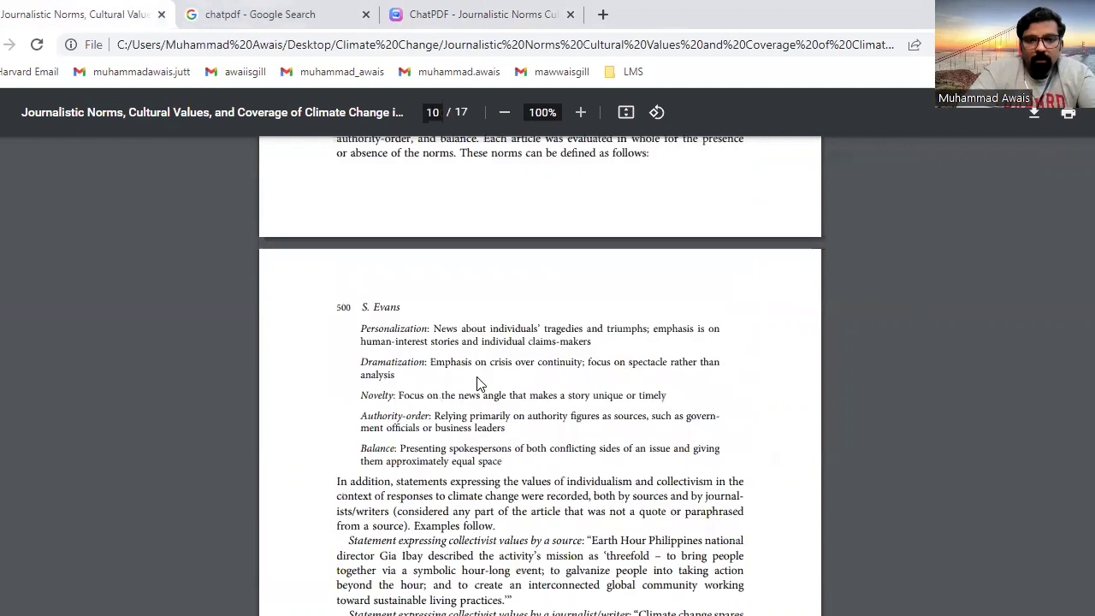
scroll(480, 384, down, 20)
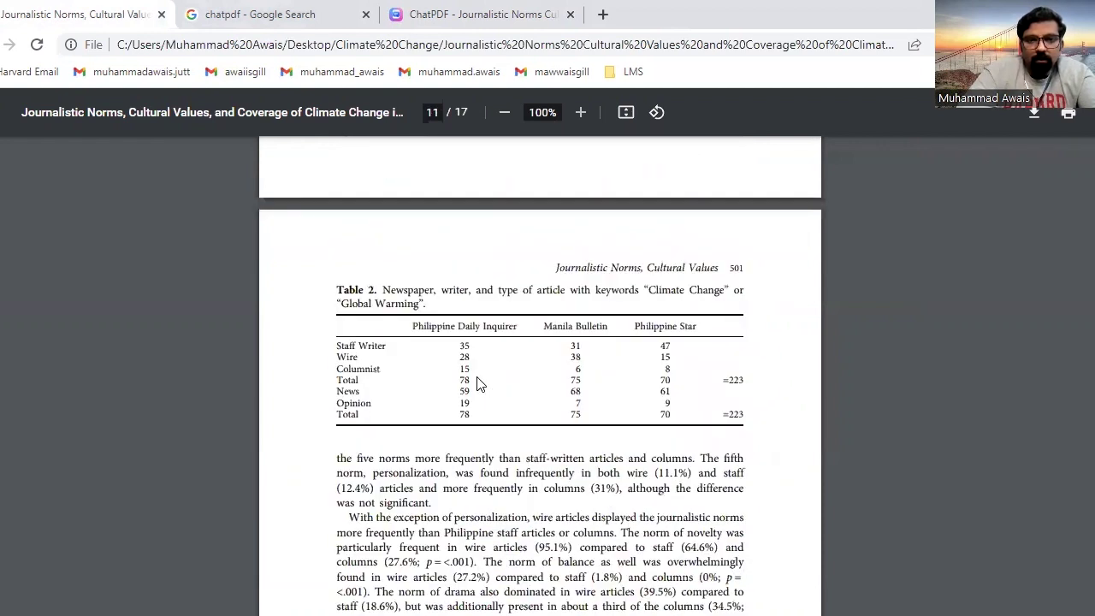
scroll(480, 384, down, 1)
scroll(479, 384, up, 1)
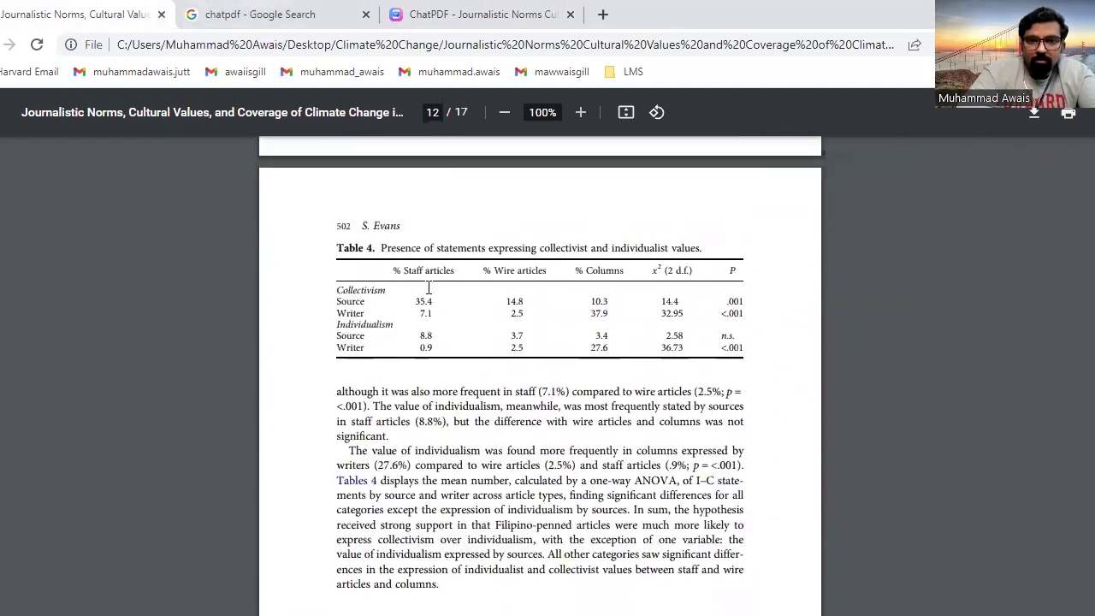
drag(339, 247, 704, 248)
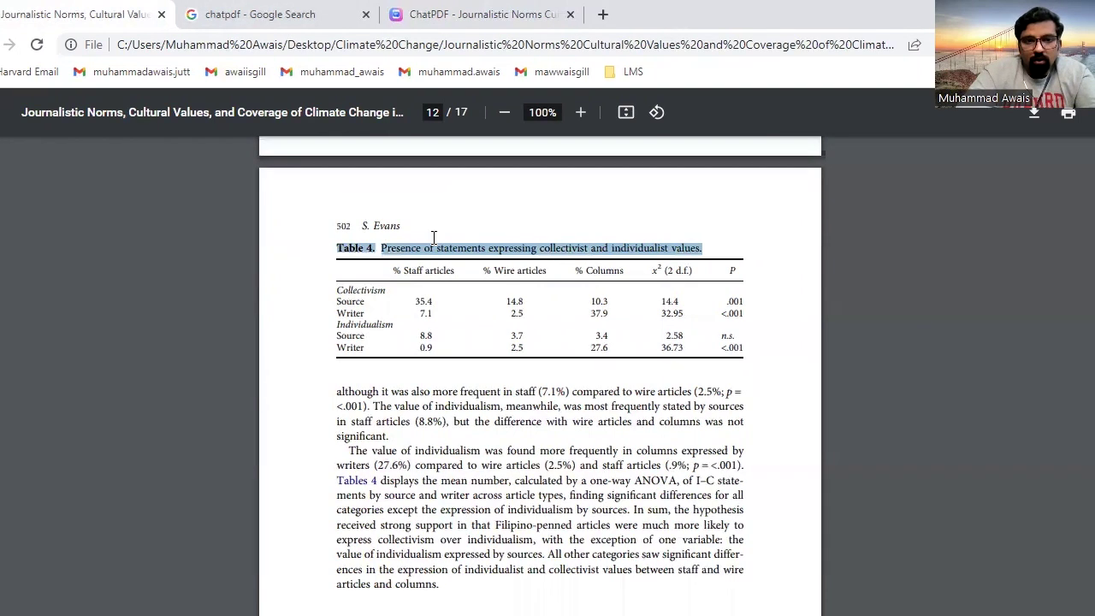
click(329, 244)
Back in the chat, ask 'could you please interpret table 4 for me?'
click(445, 12)
click(379, 584)
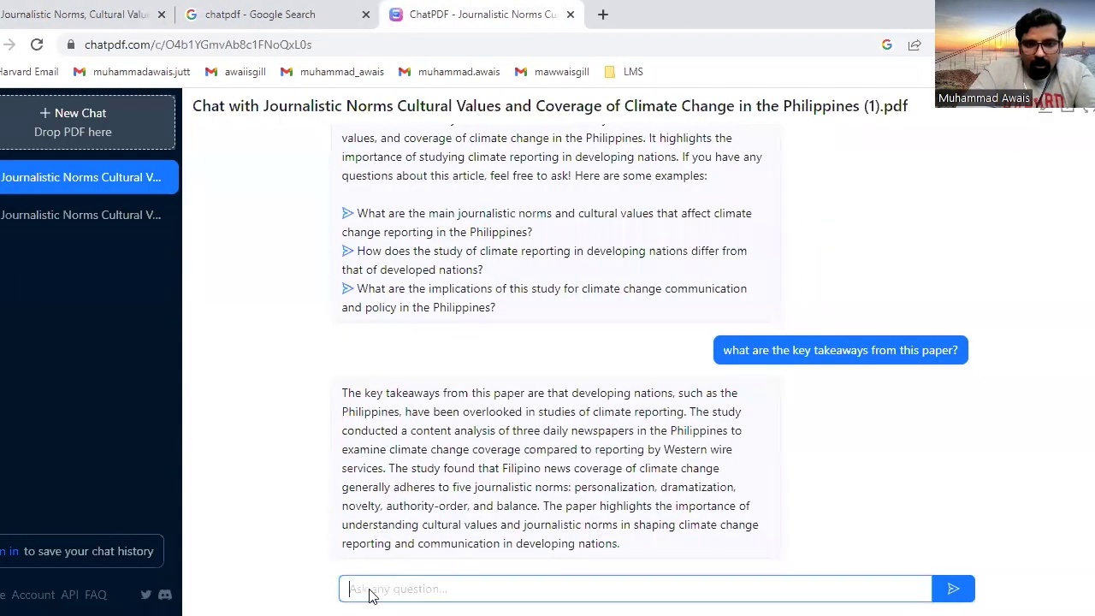
text(could you p)
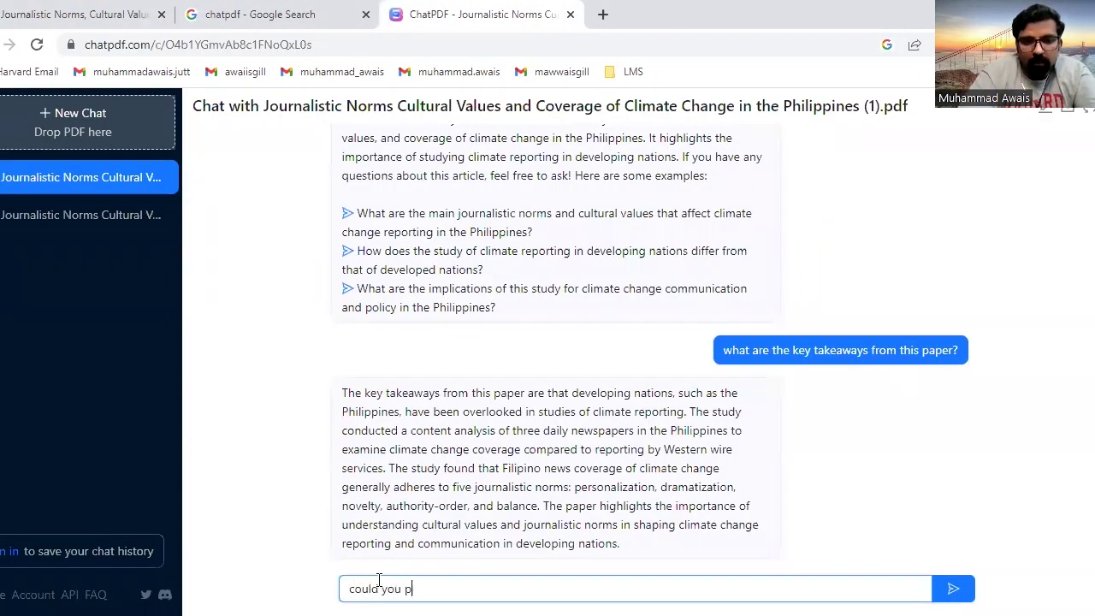
text(lease interpret)
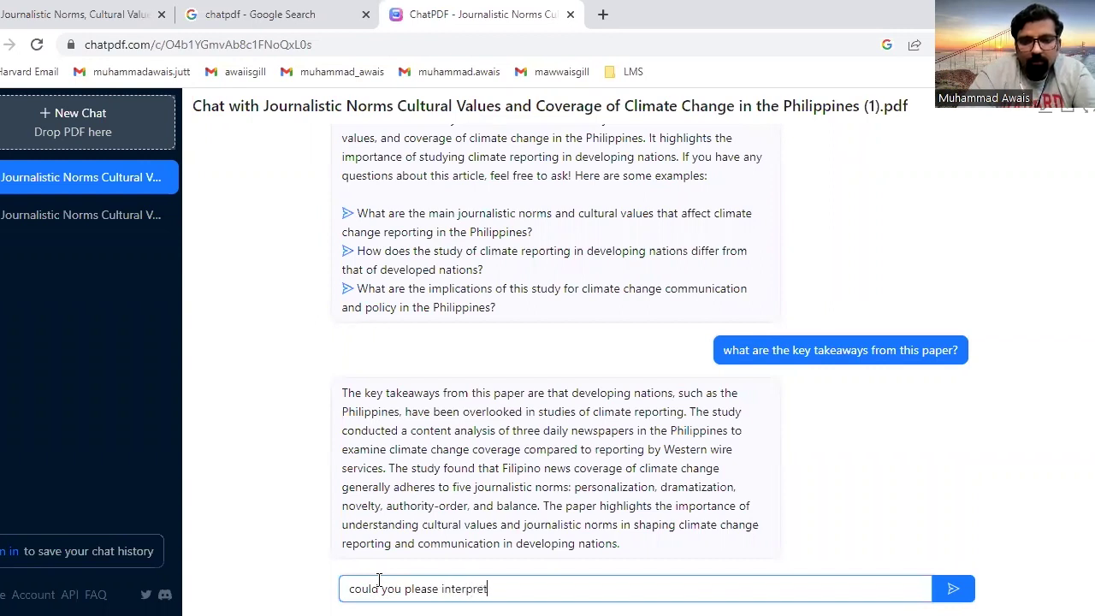
text( table)
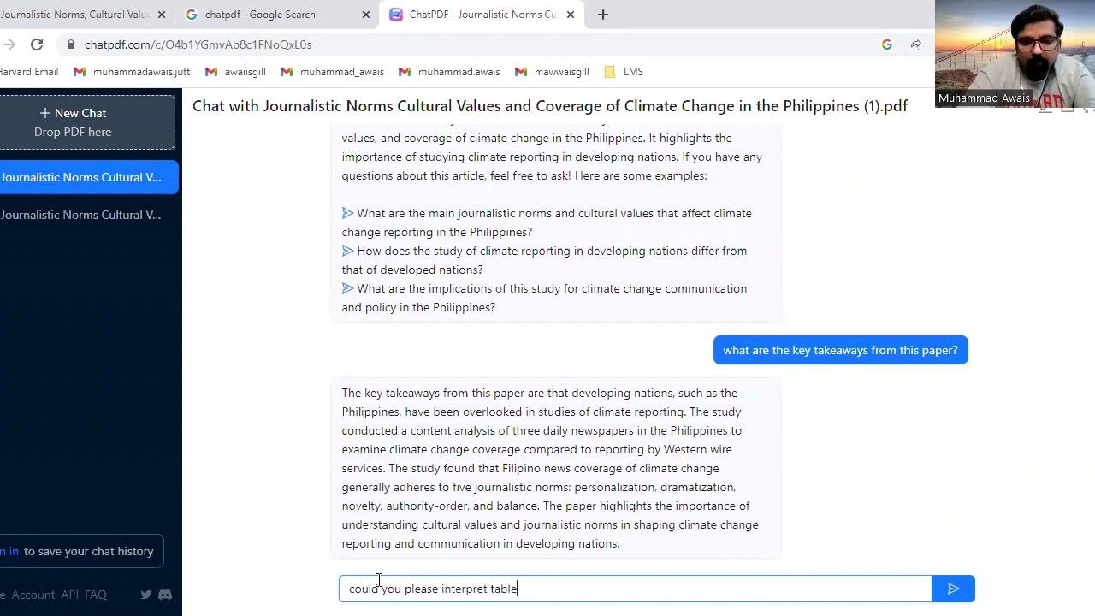
text( 4 for mem)
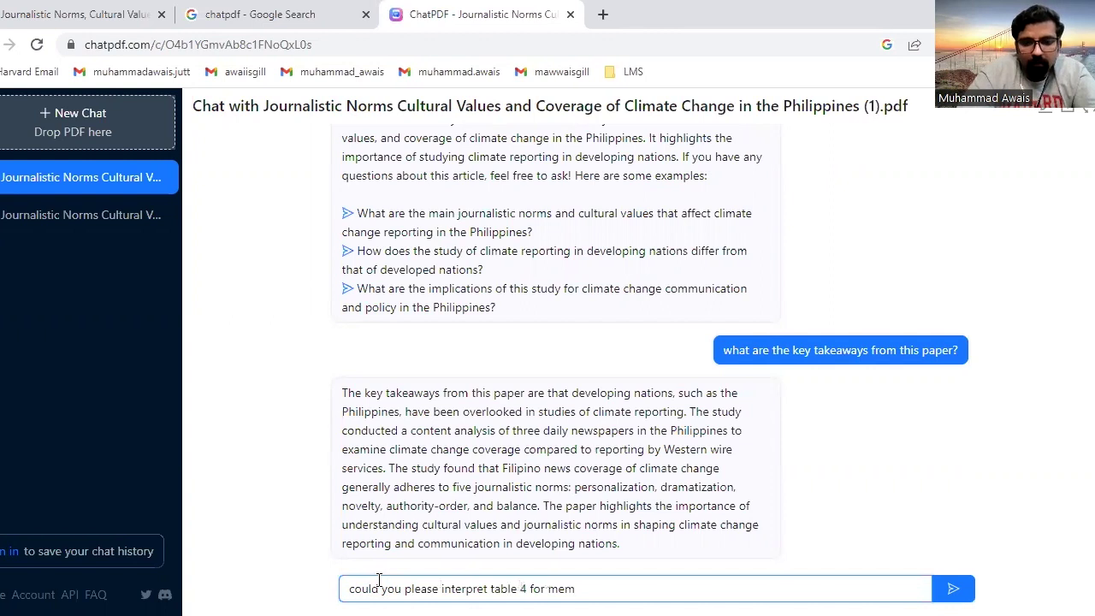
key(BackSpace)
text(?)
key(Return)
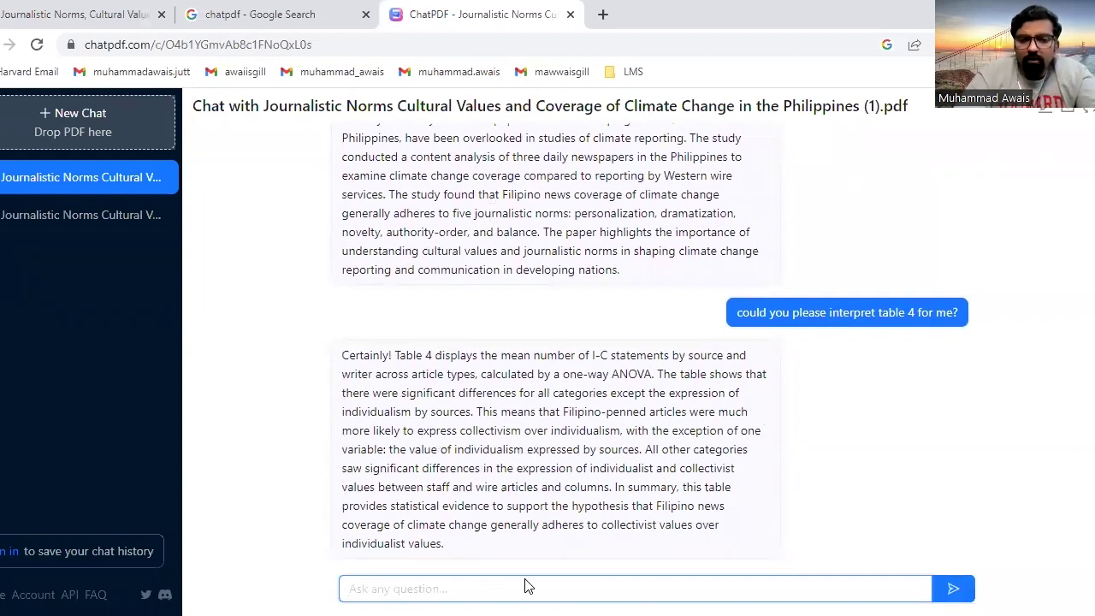
Ask 'please tell me like I am fifth grader' for a simpler Table 4 explanation
text(co)
key(BackSpace)
key(BackSpace)
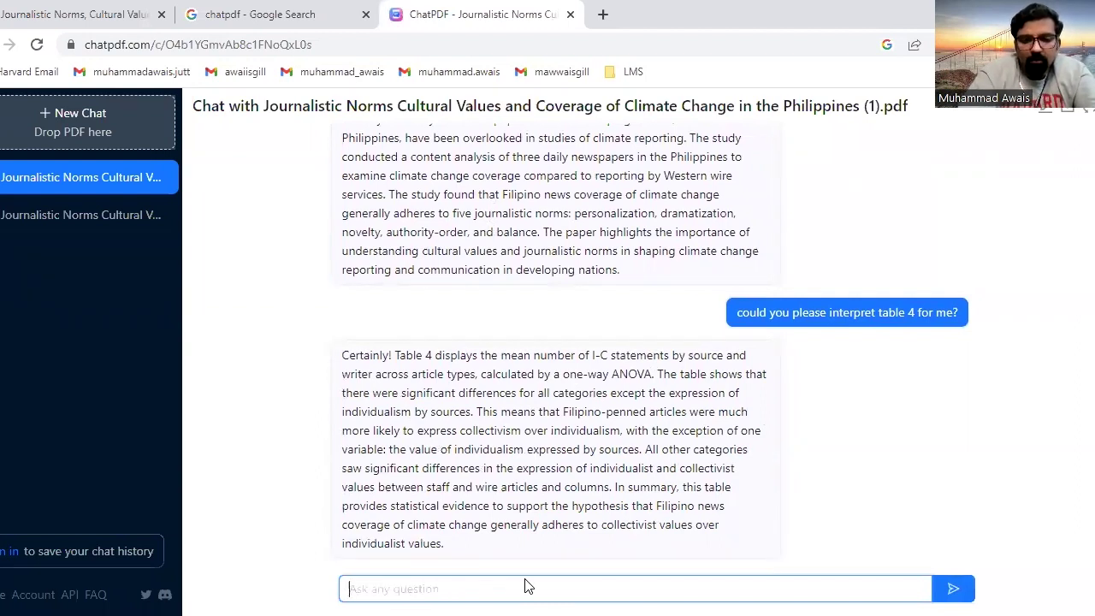
text(please )
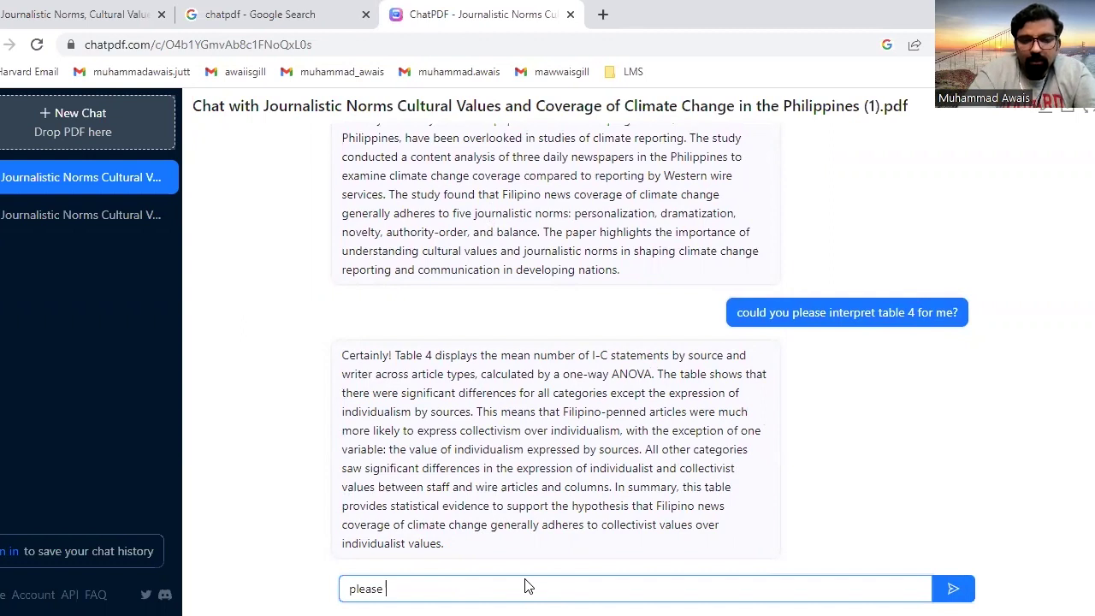
text(tell me like I )
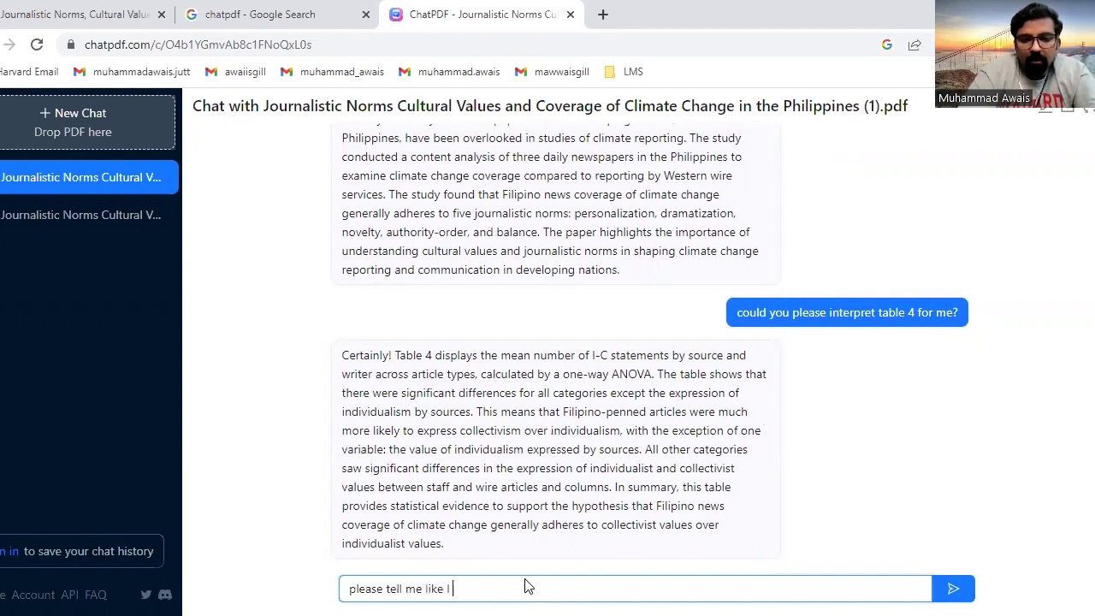
text(am fi)
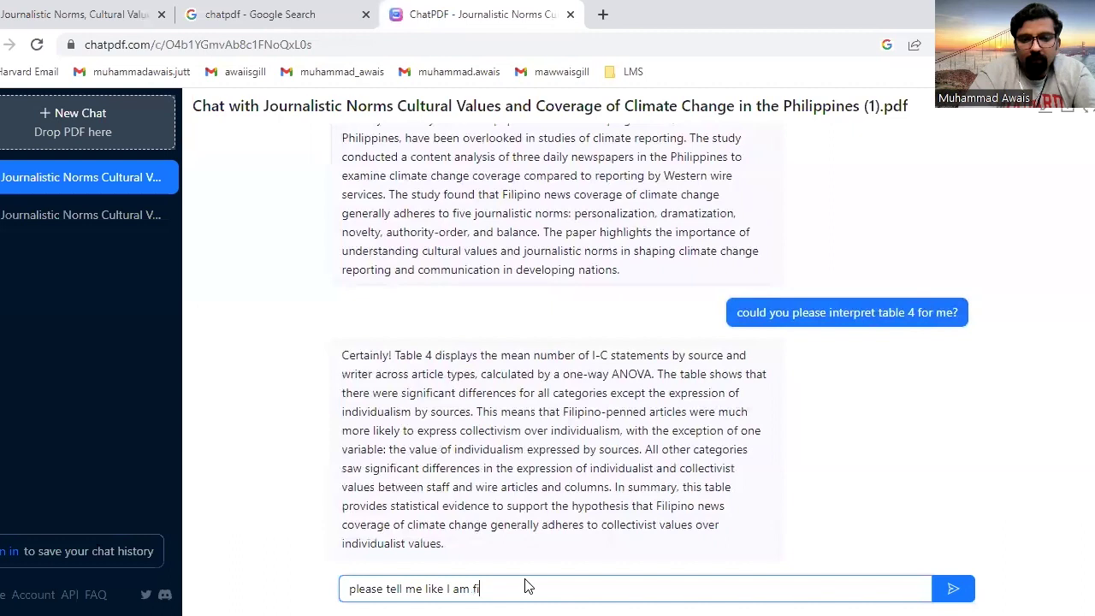
text(fth grader)
key(Return)
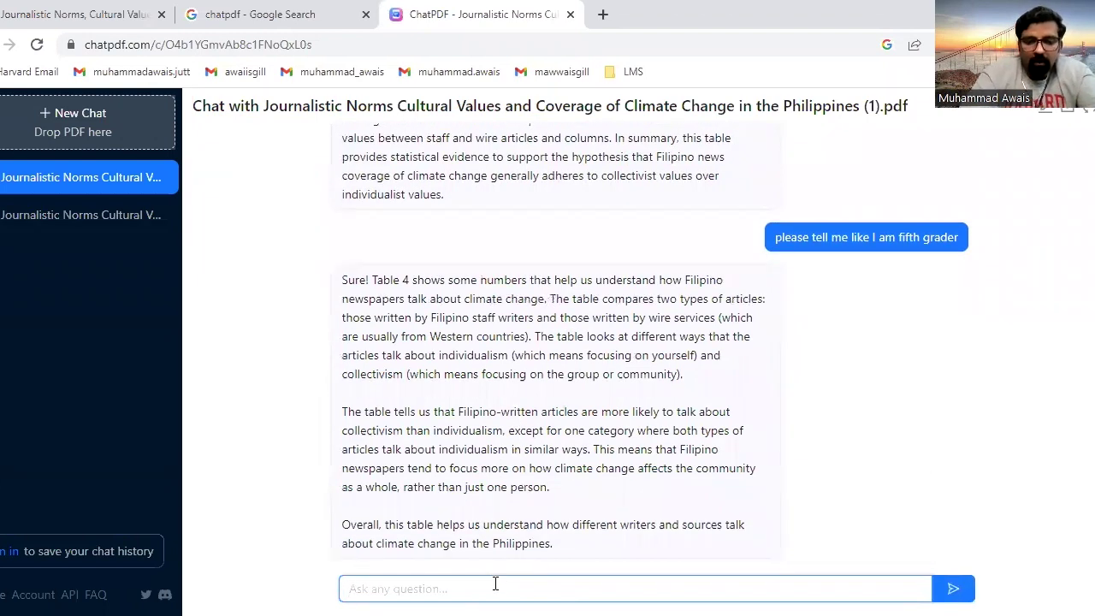
Send the follow-up 'i didn't understand. please interpret more simply'
click(495, 584)
text(i didn't nd)
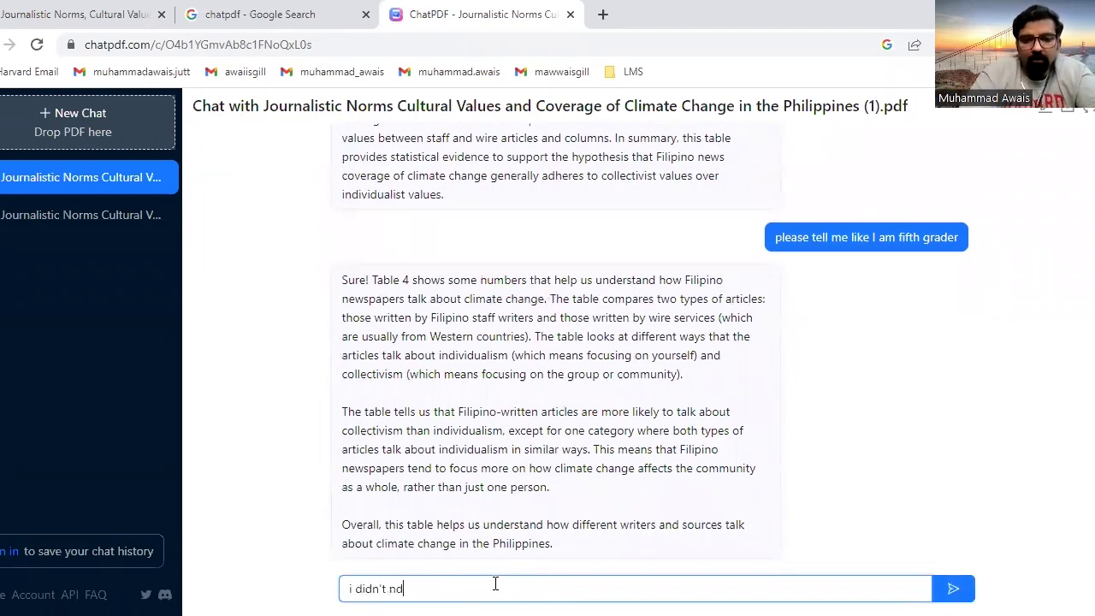
key(BackSpace)
key(BackSpace)
text(understand)
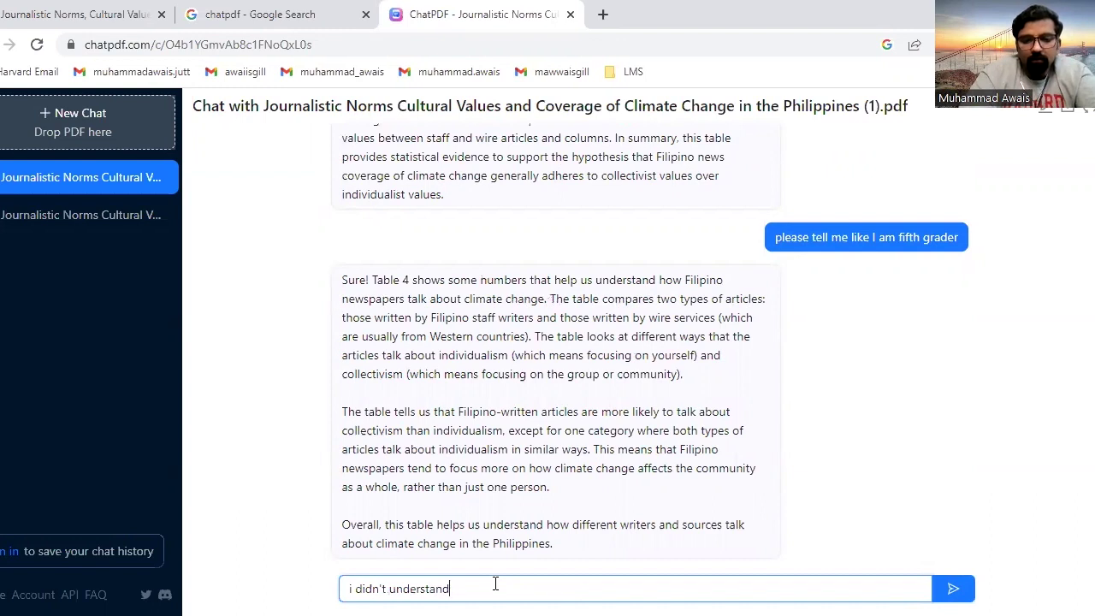
text(. please )
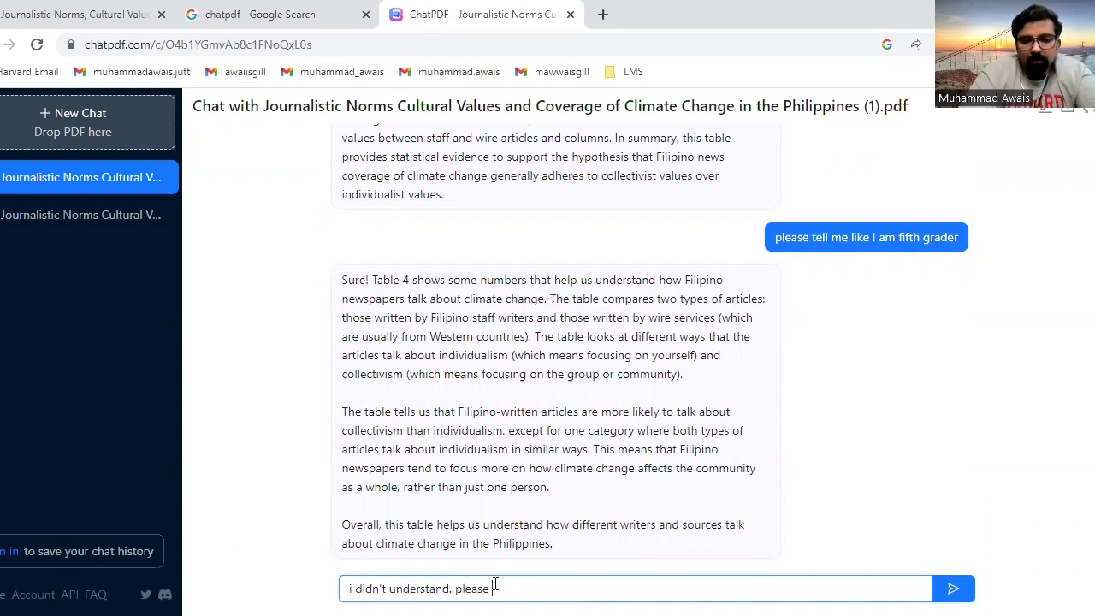
text(inter)
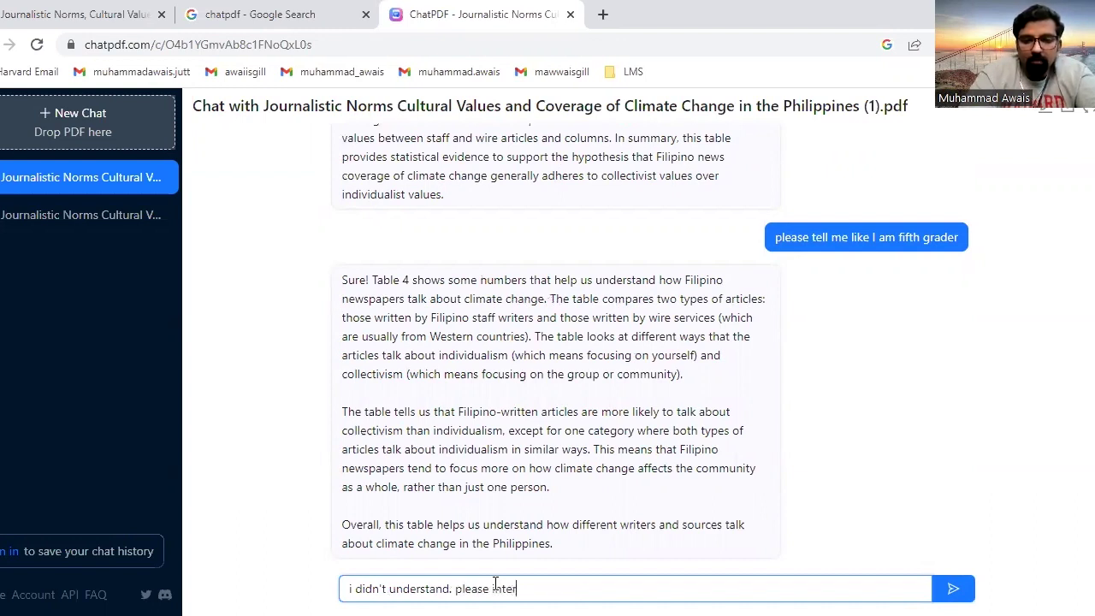
text(pret more simply)
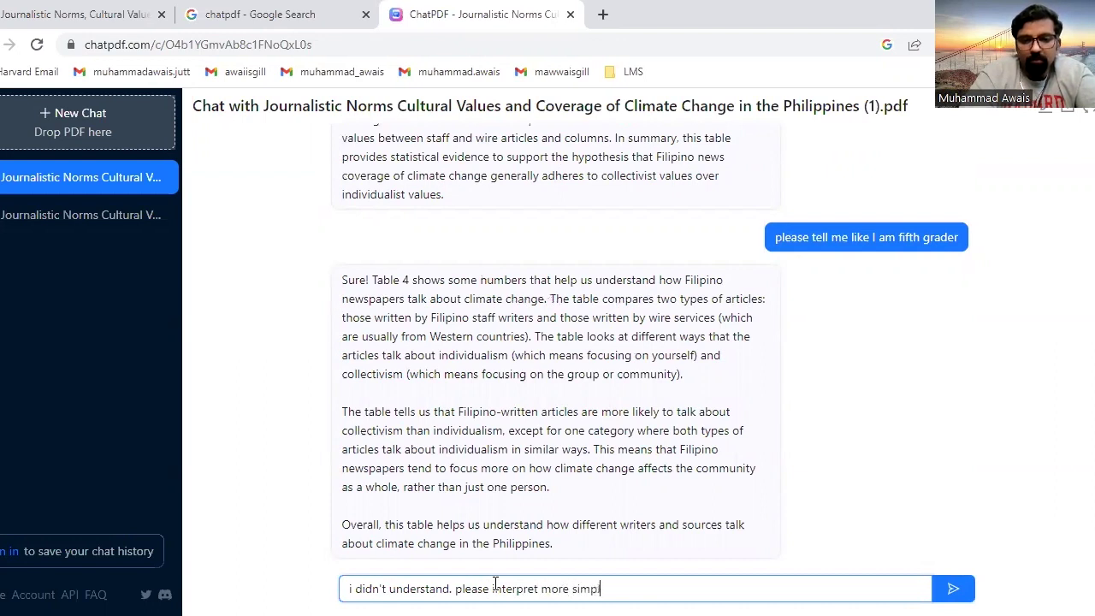
key(Return)
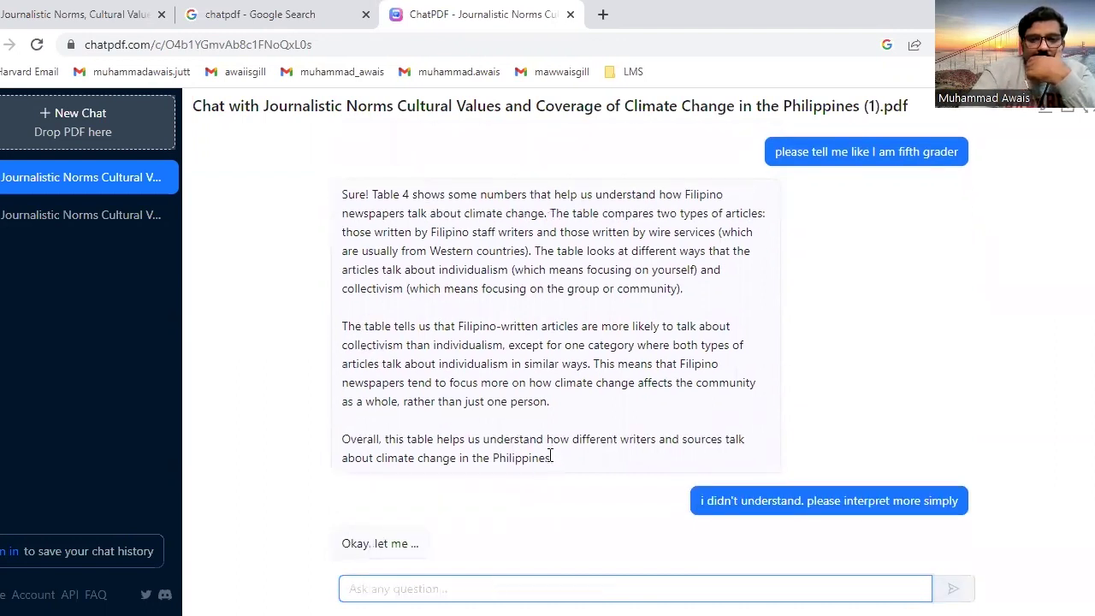